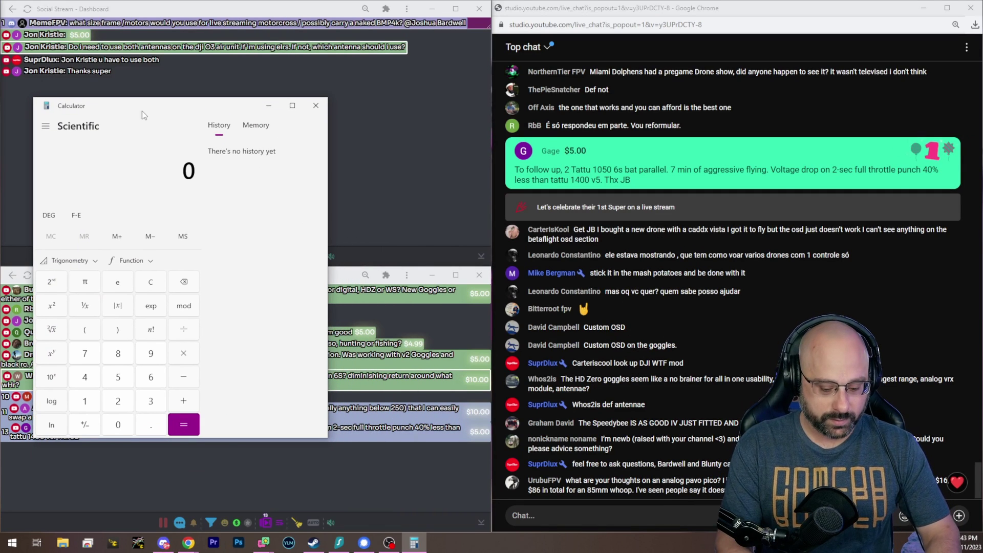
pyautogui.write('6/')
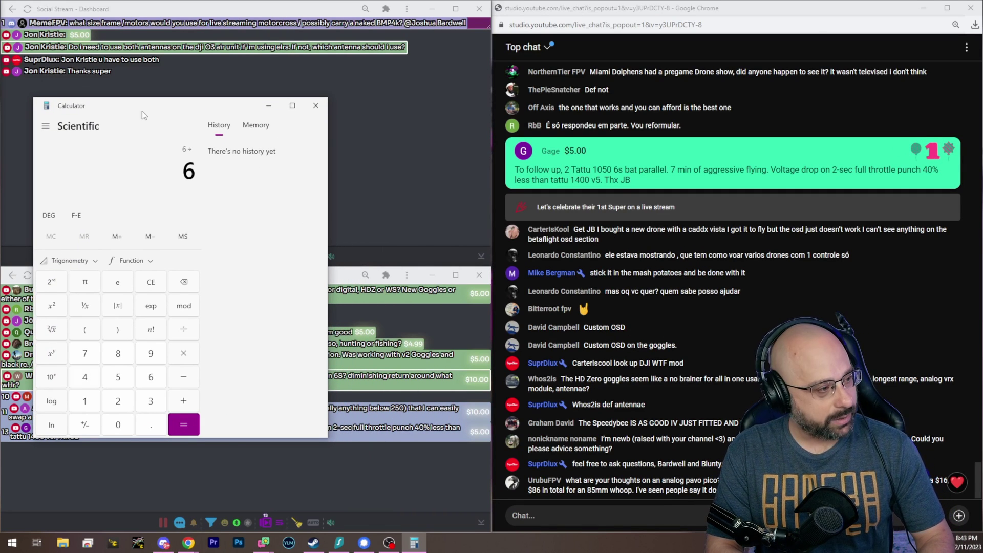
pyautogui.write('4')
# Step: Evaluate 6 ÷ 4 to get 1.5
pyautogui.press('Return')
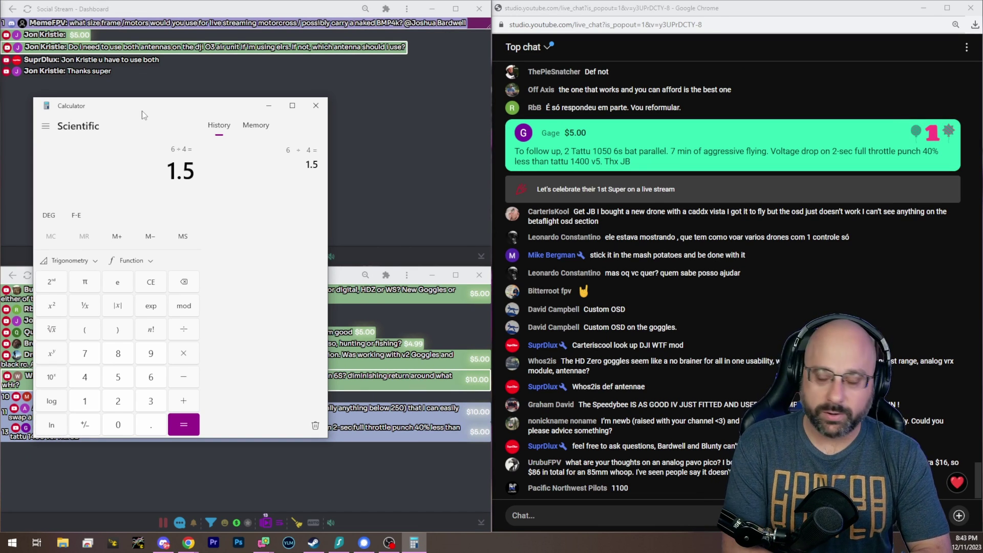
# Step: Move the calculator to the top centre and evaluate 1350 ÷ 1.5 to get 900
pyautogui.moveTo(146, 114)
pyautogui.mouseDown()
pyautogui.moveTo(603, 43)
pyautogui.moveTo(629, 50)
pyautogui.mouseUp()
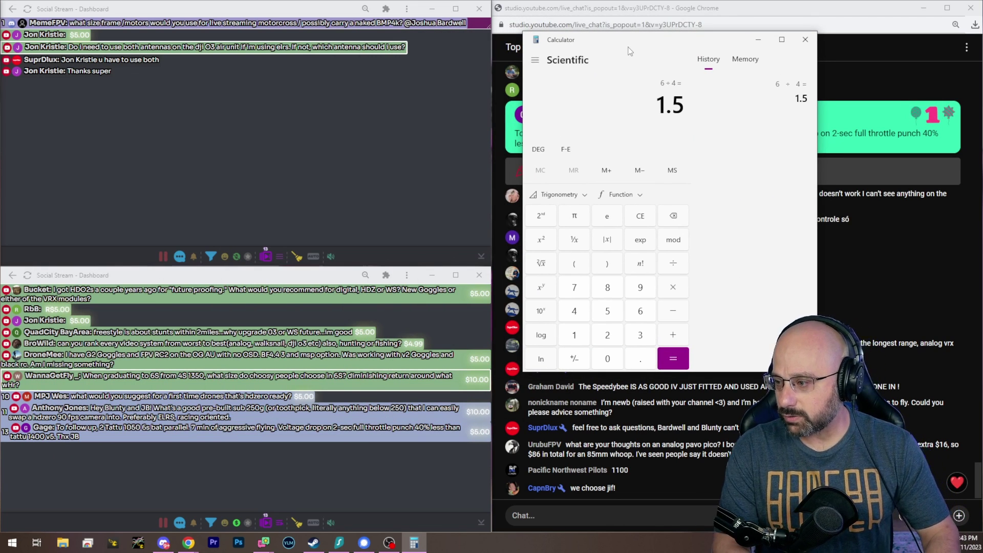
pyautogui.write('1350 ÷ ')
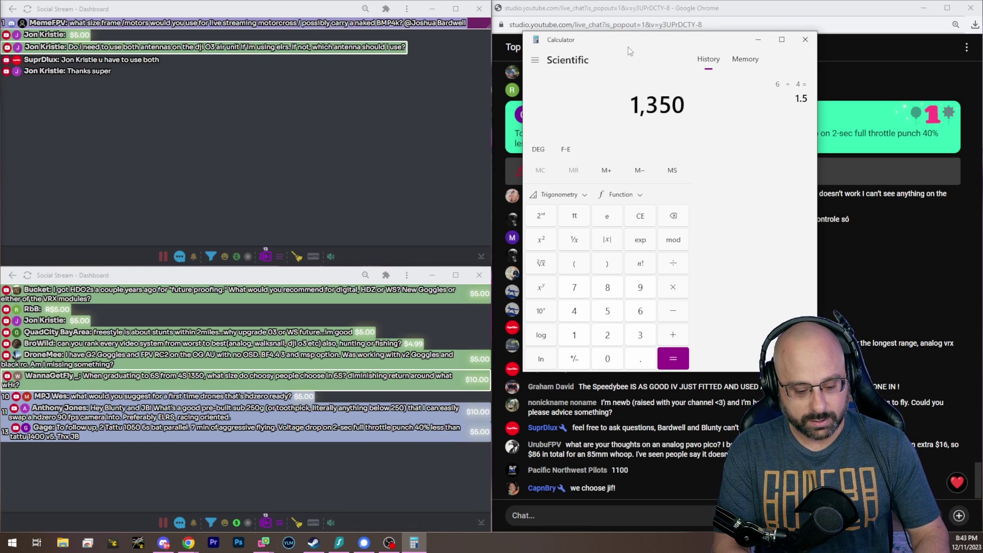
pyautogui.write('1.5')
pyautogui.press('Return')
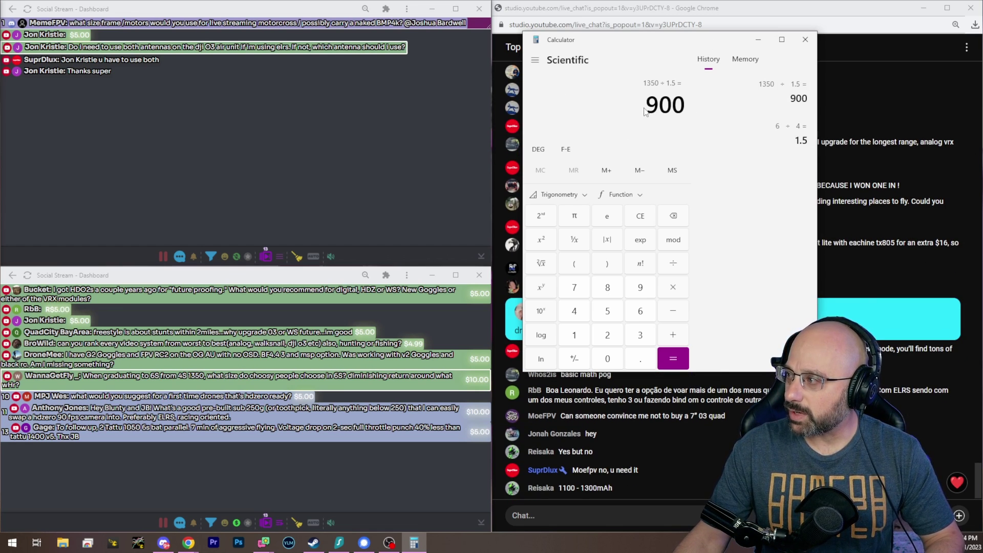
# Step: Highlight the 900 result, then close the calculator
pyautogui.moveTo(646, 112); pyautogui.dragTo(701, 108)
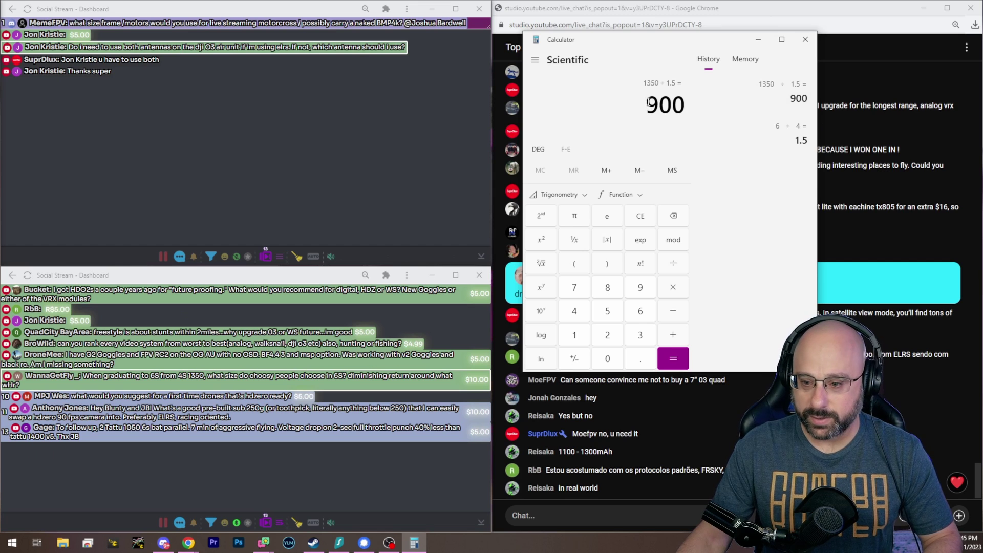
pyautogui.click(806, 40)
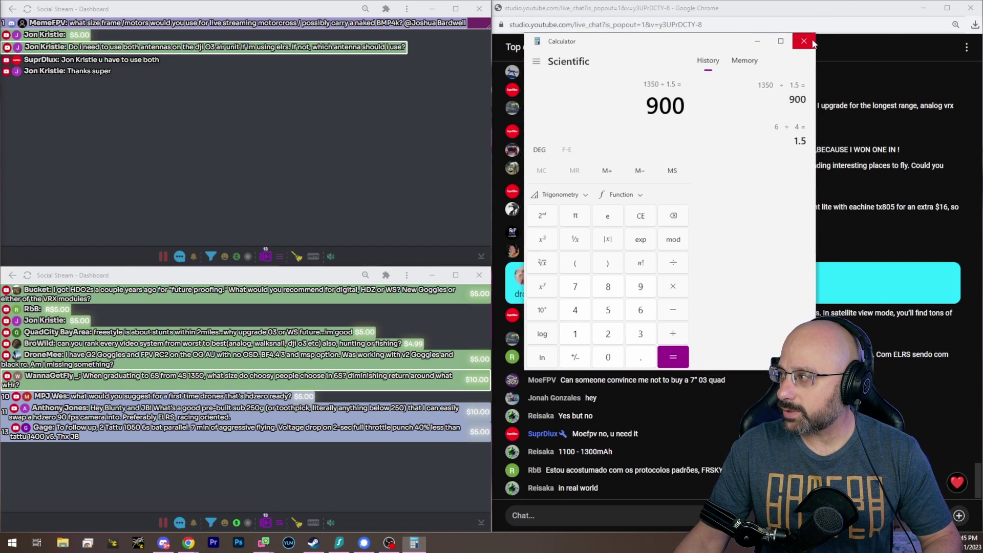